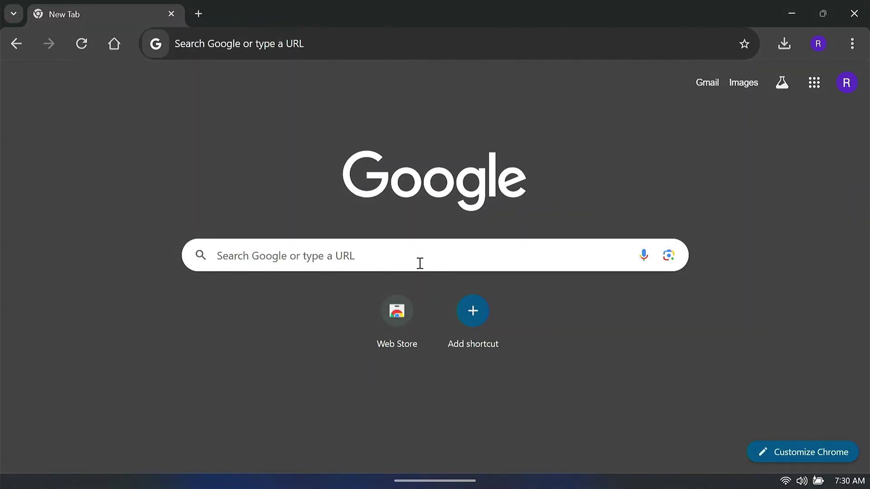
Search Google for 'bitdefender free'
left_click(420, 261)
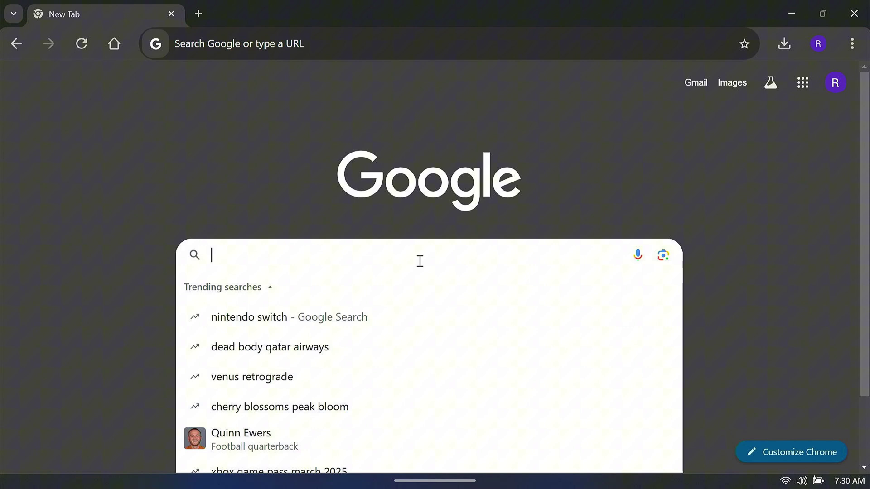
type("bitd")
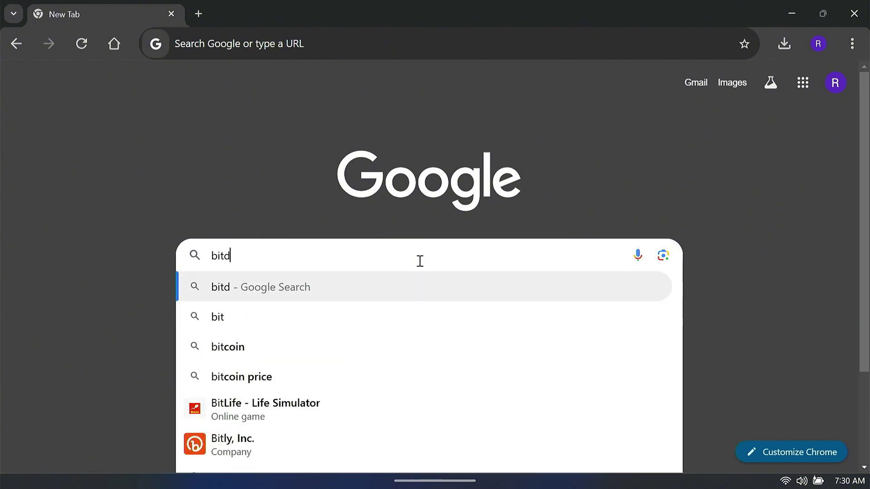
type("efender f")
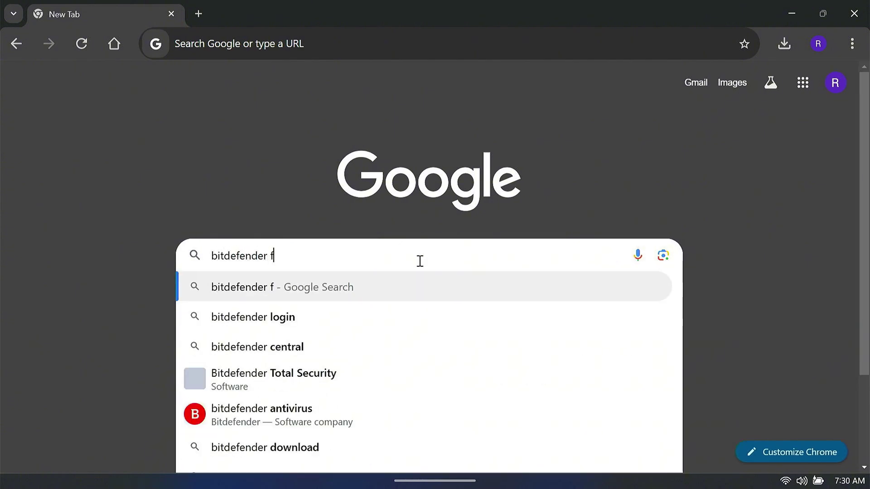
type("ree")
key("Return")
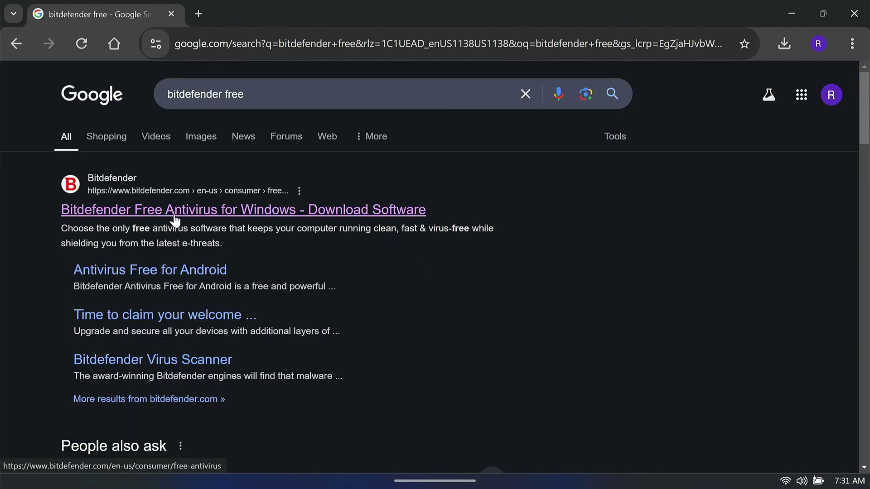
Open the Bitdefender Free Antivirus for Windows page and start the free download
left_click(279, 211)
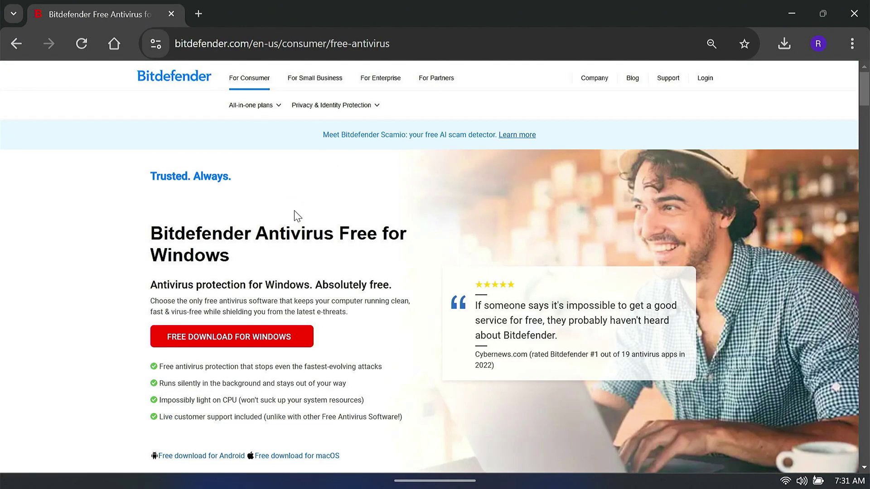
scroll(304, 213, "down", 2)
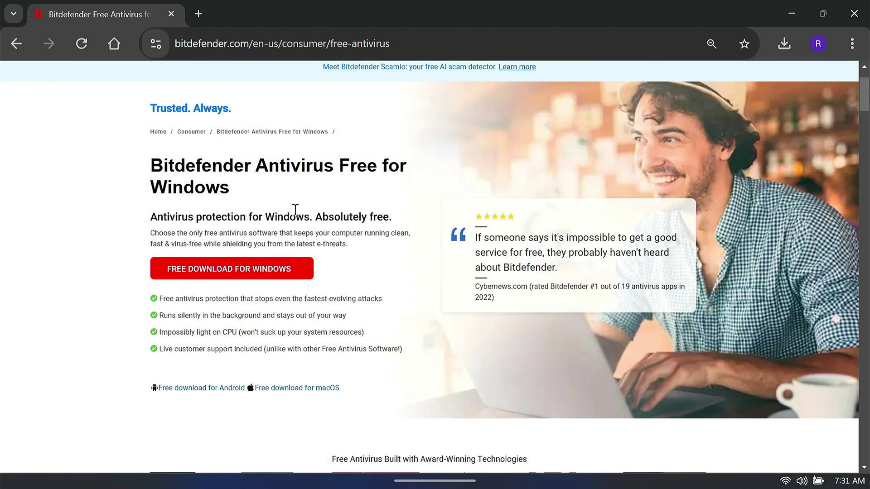
left_click(206, 272)
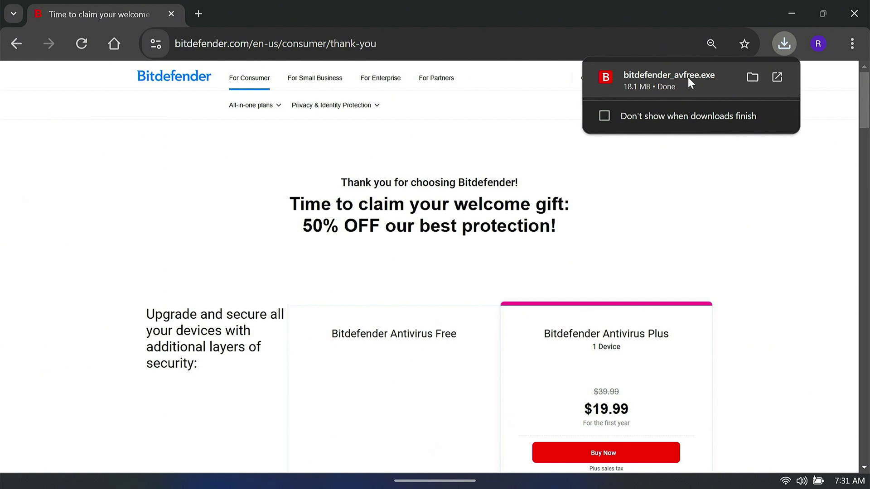
Launch the downloaded bitdefender_avfree.exe installer
scroll(585, 354, "down", 9)
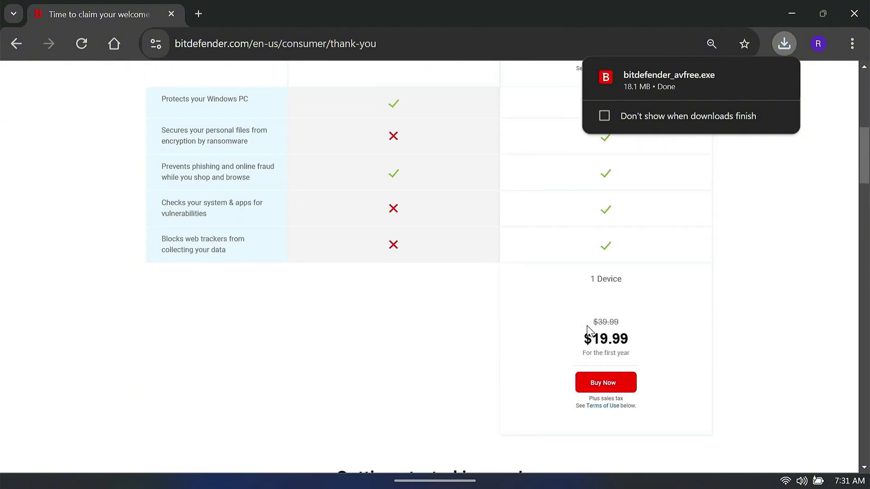
scroll(587, 328, "up", 6)
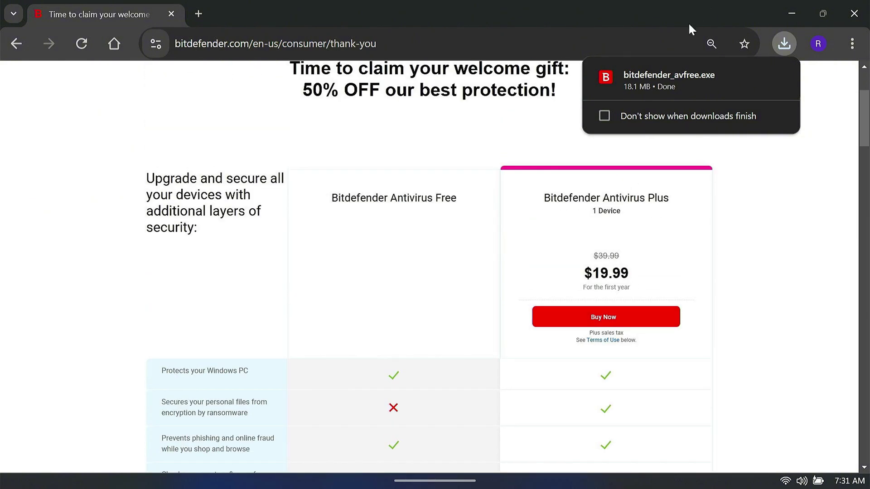
left_click(664, 82)
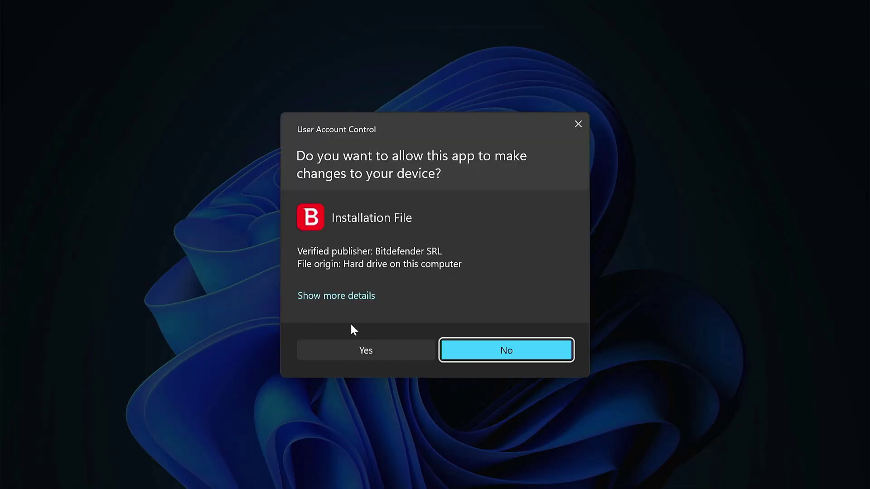
Allow the installer, accept the Subscription Agreement, disable product reports, and install Bitdefender
left_click(358, 355)
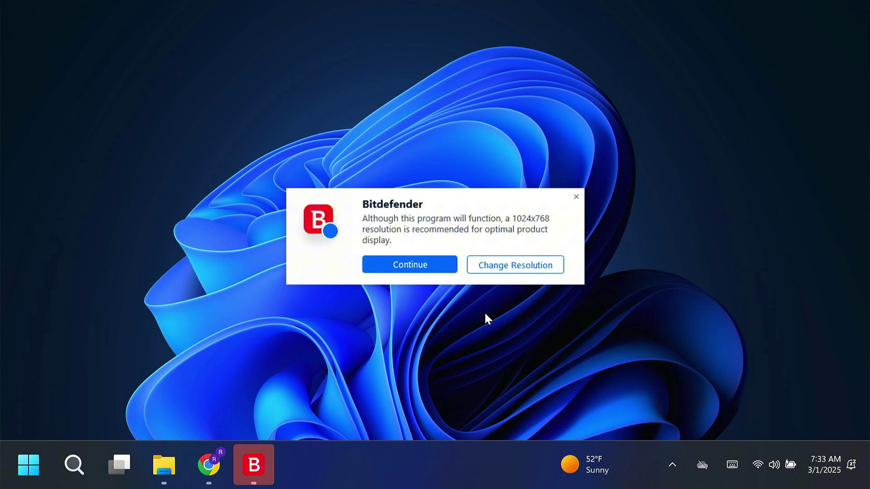
left_click(422, 269)
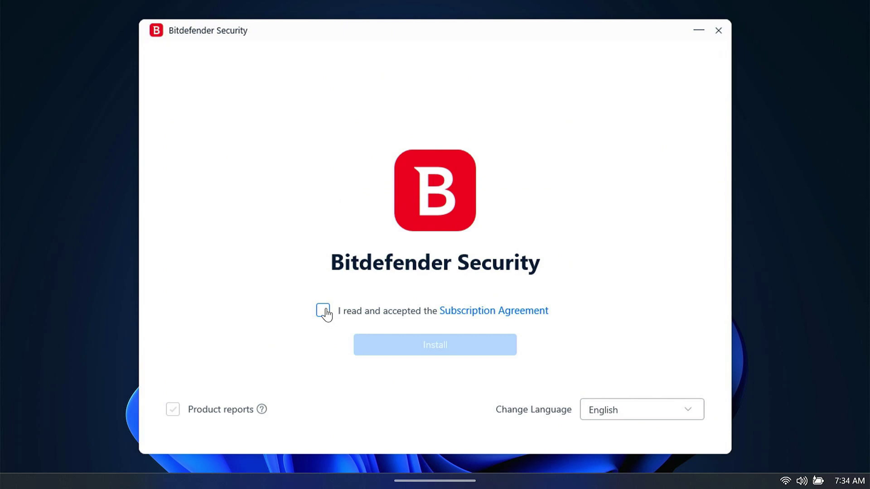
left_click(323, 311)
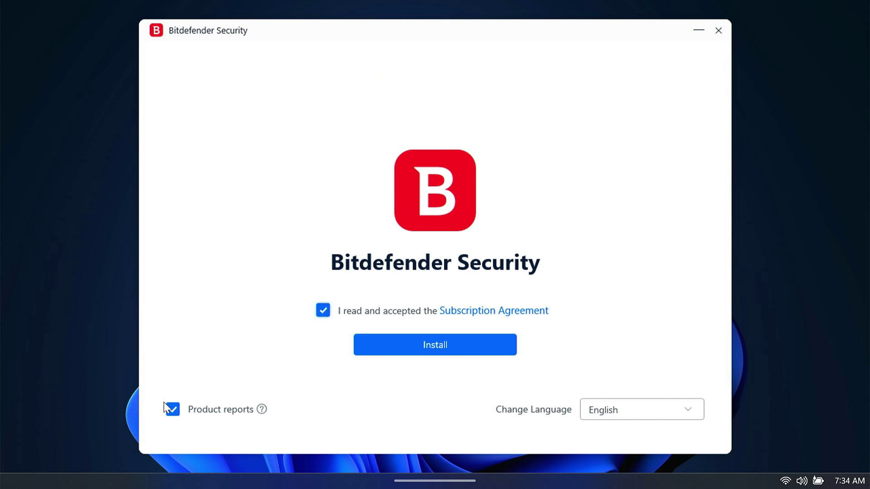
left_click(172, 410)
left_click(473, 349)
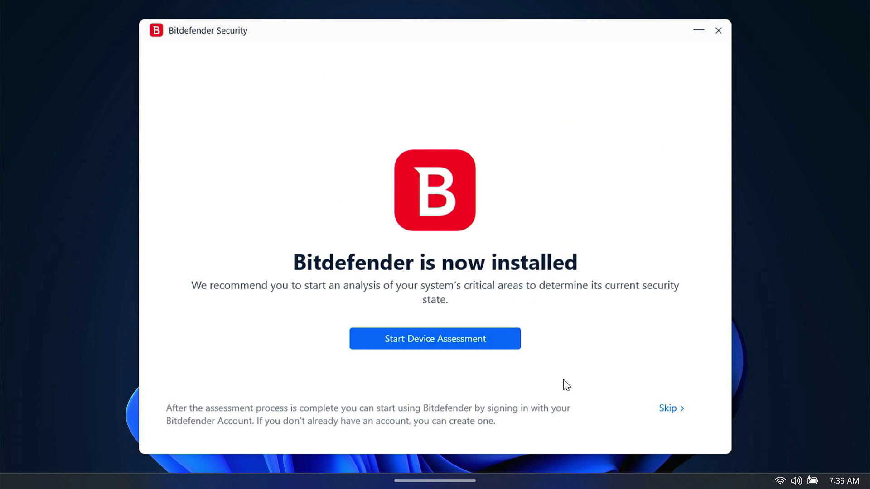
Skip the device assessment and create a Bitdefender account, agreeing to the Terms of Use
left_click(673, 412)
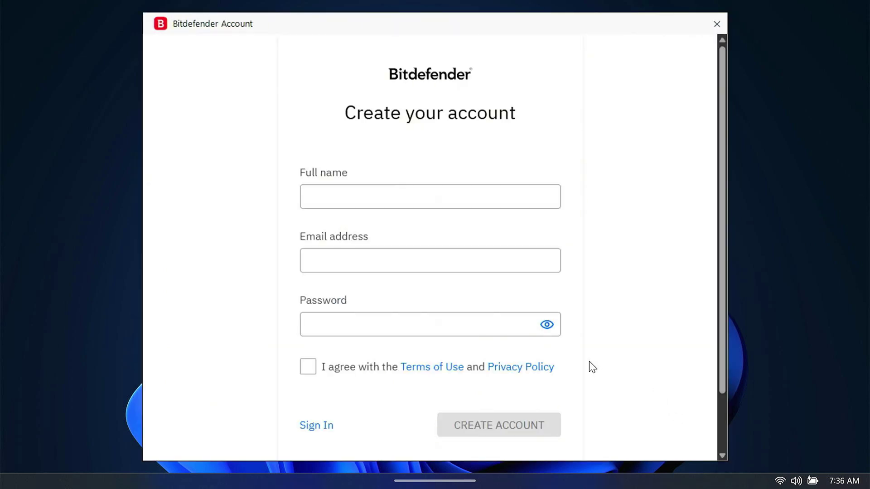
scroll(592, 367, "down", 2)
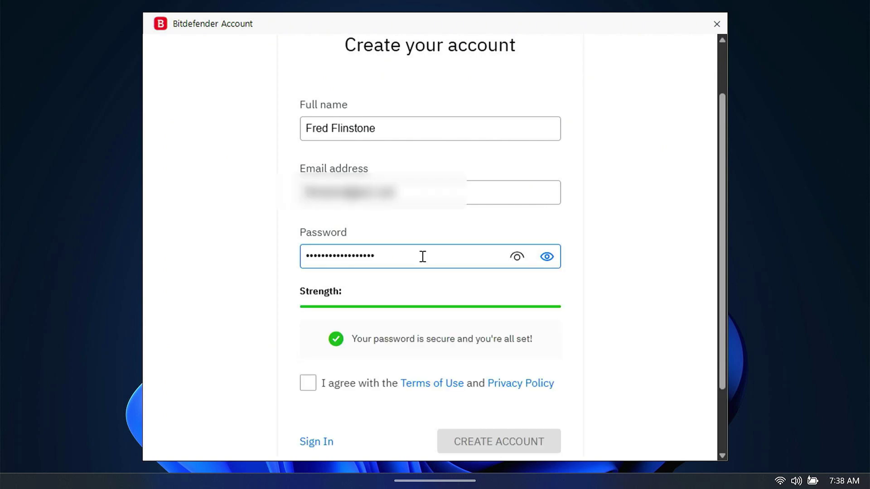
scroll(385, 272, "down", 2)
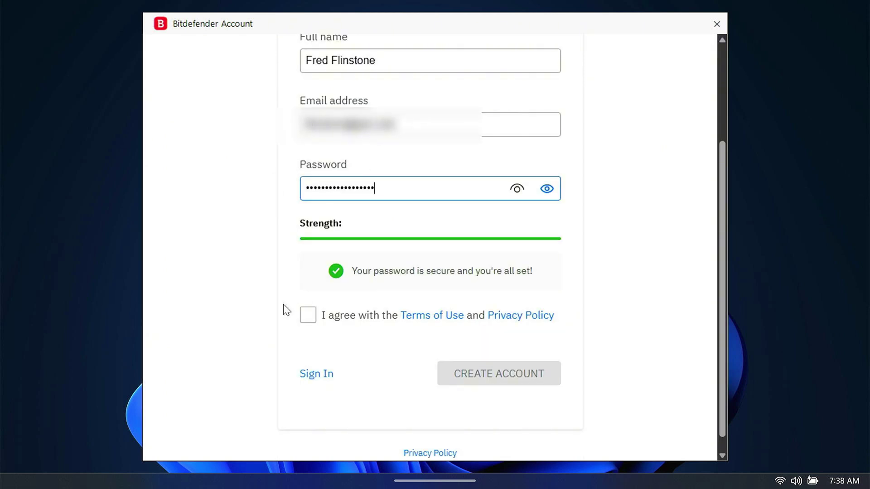
left_click(310, 318)
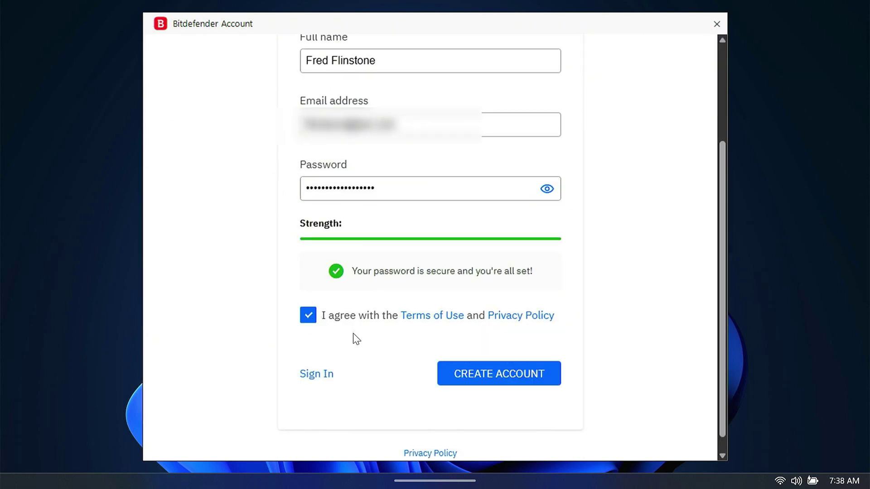
scroll(485, 331, "down", 1)
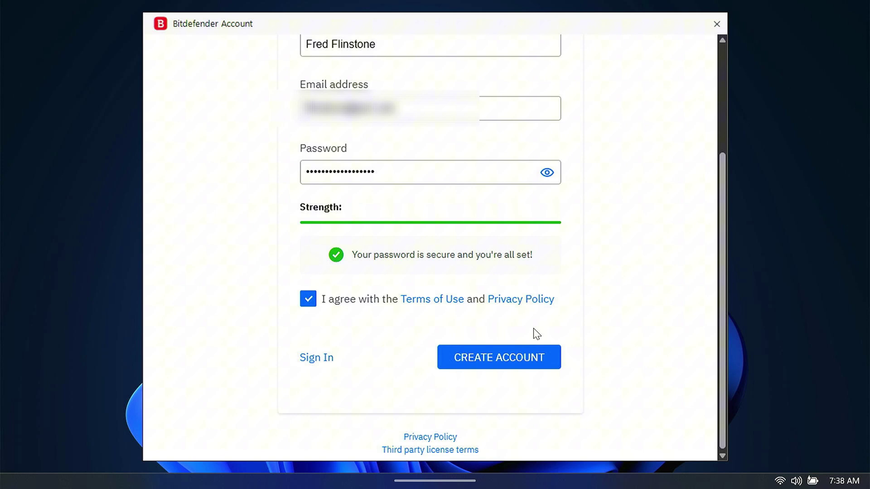
left_click(537, 361)
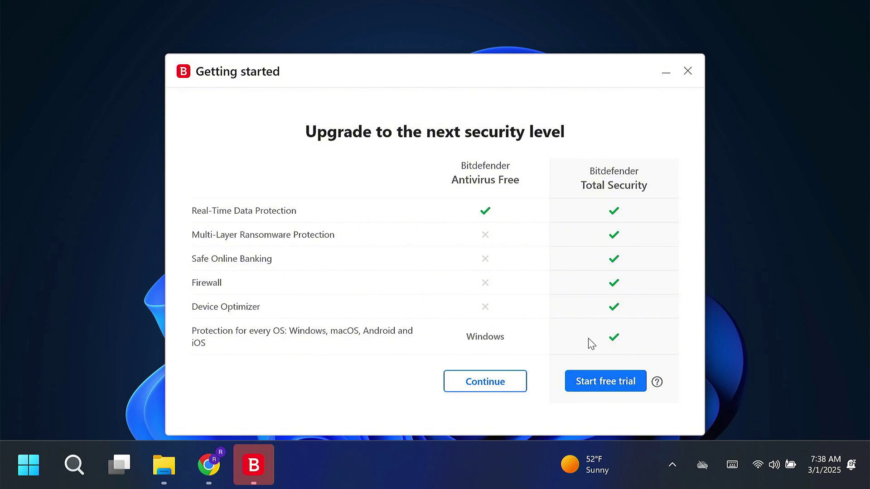
Keep the free edition instead of upgrading and finish setup
left_click(485, 382)
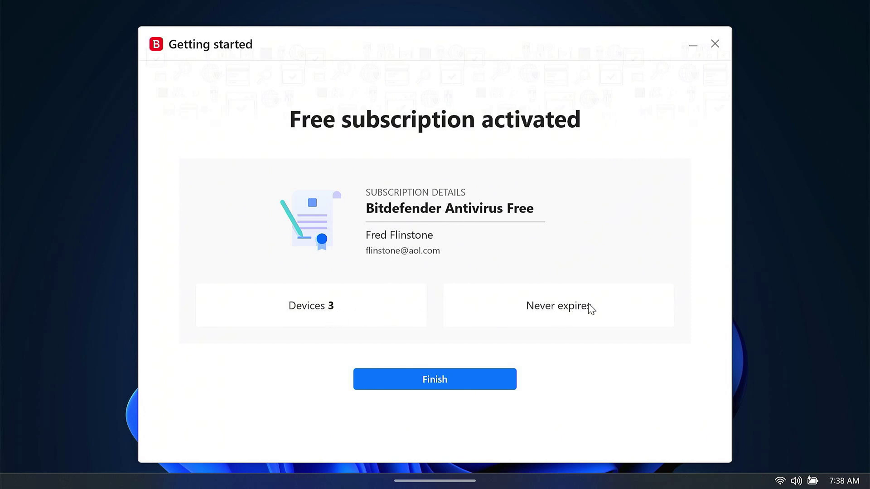
left_click(427, 379)
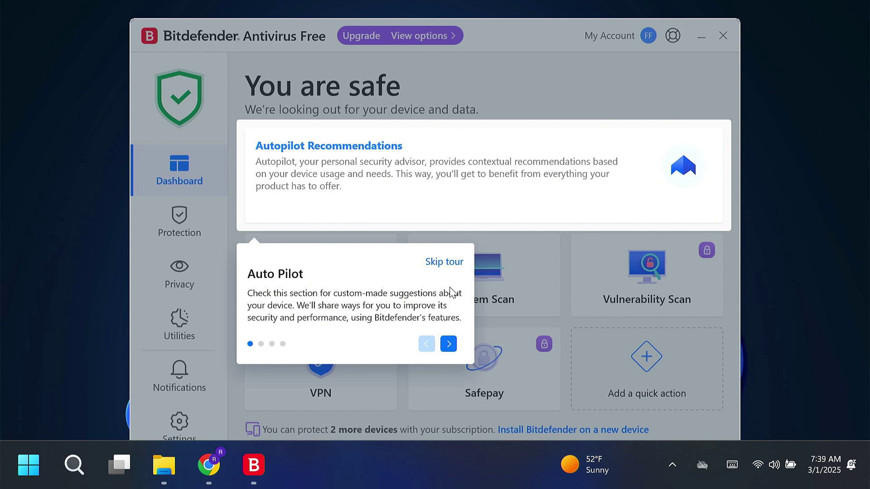
Dismiss the tour, turn off Special offers and Recommendation notifications, and enable Dark mode
left_click(452, 264)
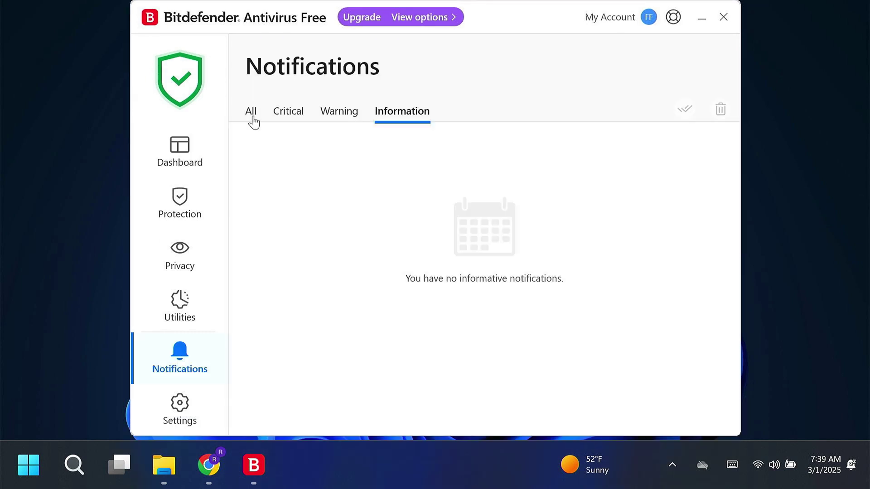
left_click(251, 116)
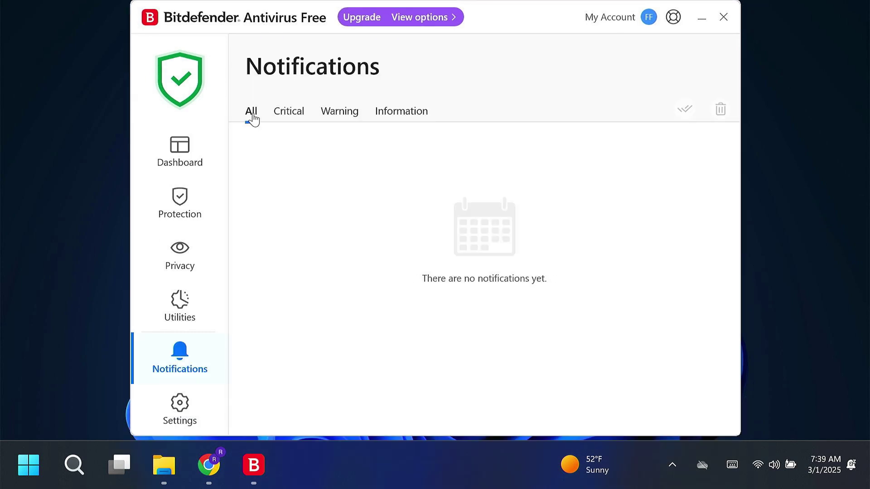
left_click(179, 410)
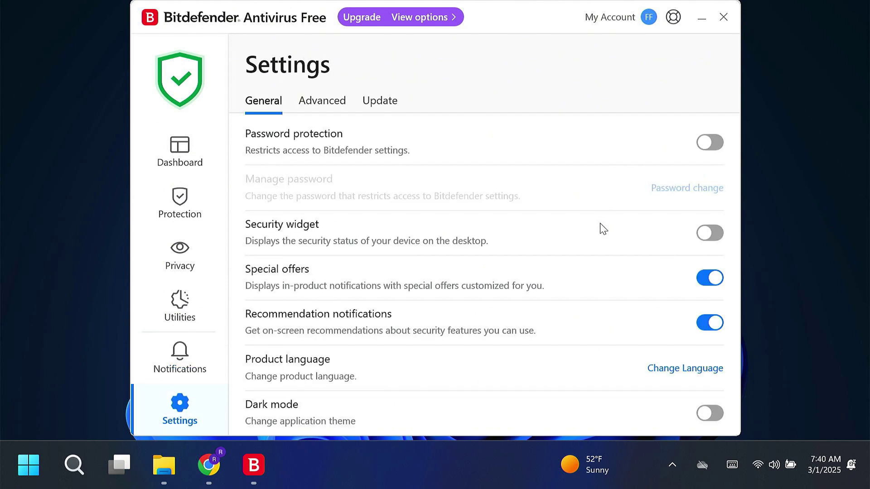
left_click(716, 279)
left_click(716, 333)
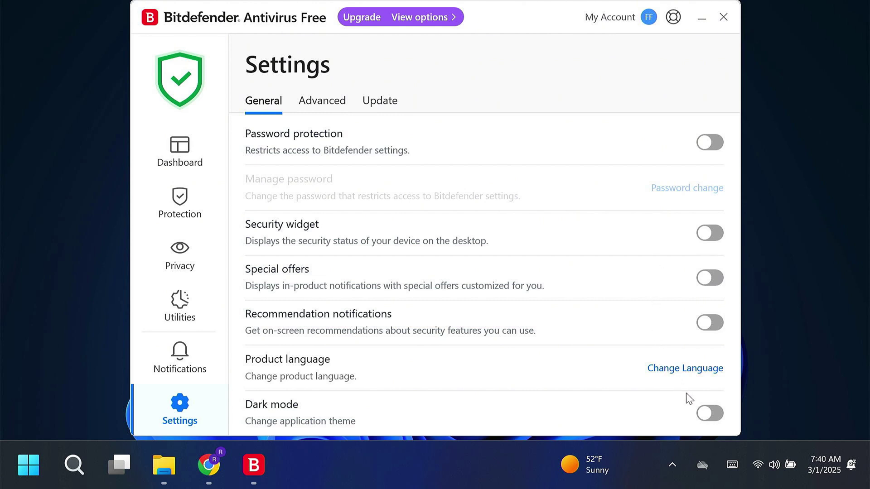
left_click(707, 413)
Review the Advanced and Update settings, then go to Privacy features
left_click(323, 104)
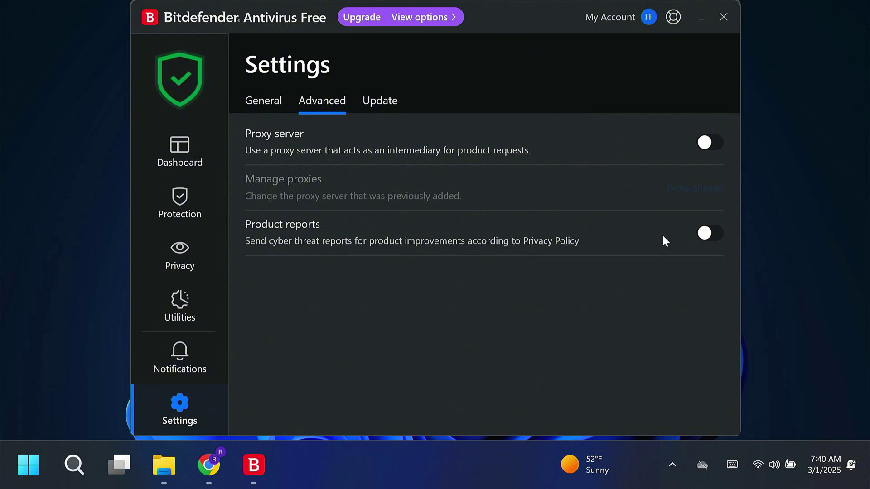
left_click(374, 102)
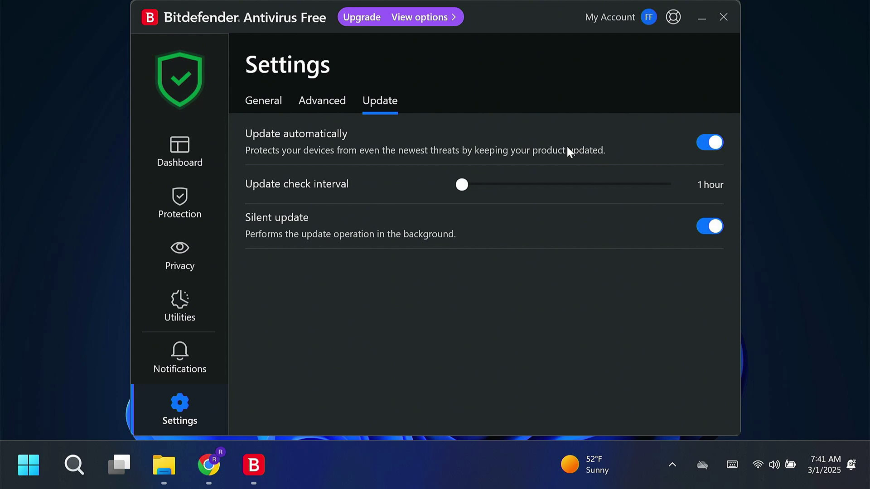
left_click(184, 252)
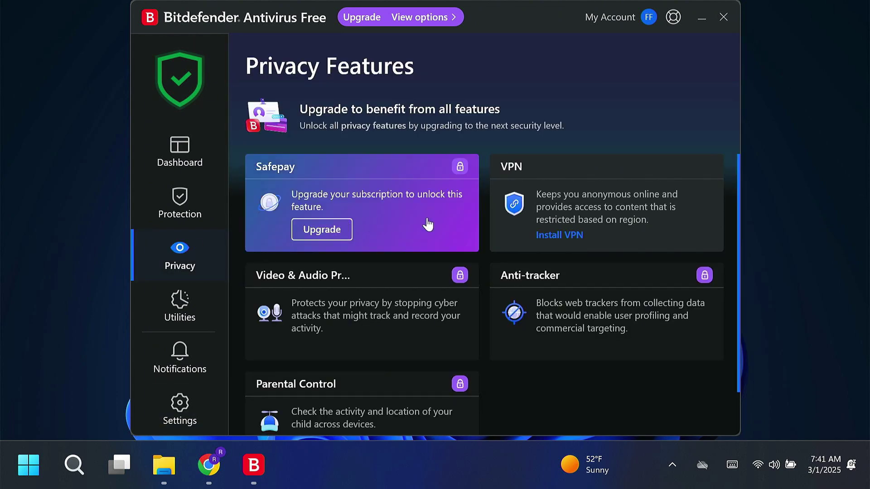
Scroll through the locked Privacy feature cards
scroll(461, 218, "down", 1)
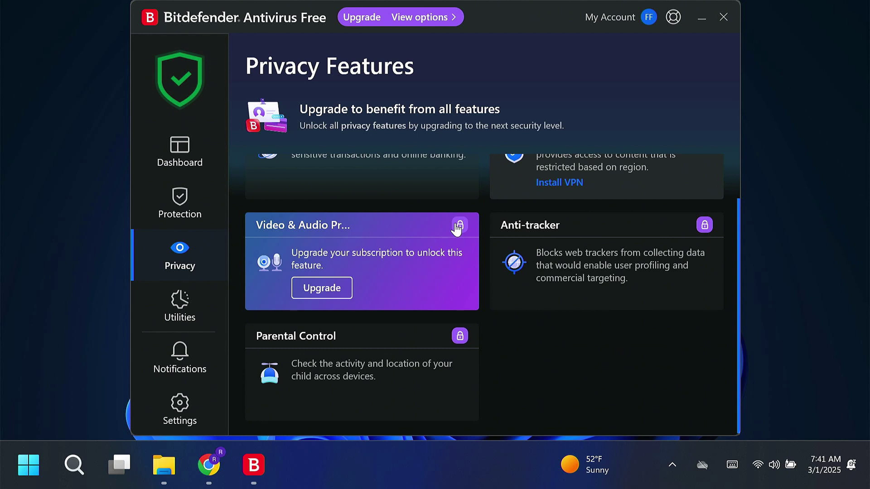
mouse_move(460, 334)
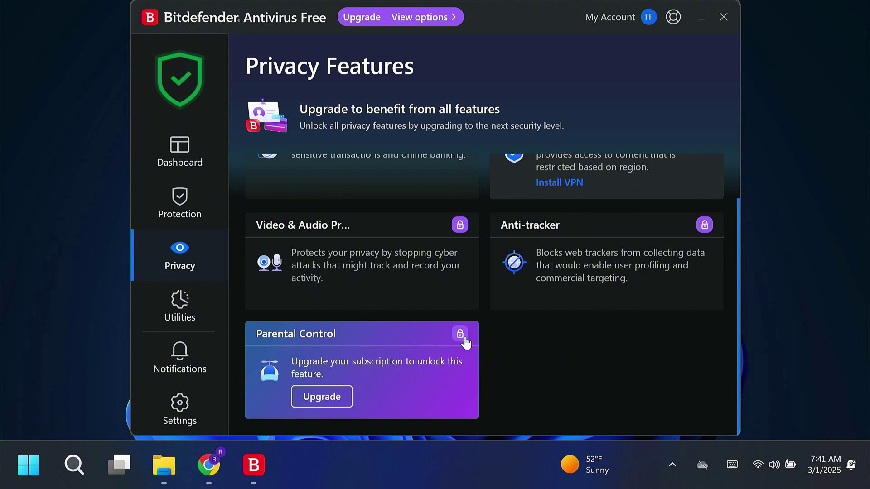
scroll(465, 339, "up", 1)
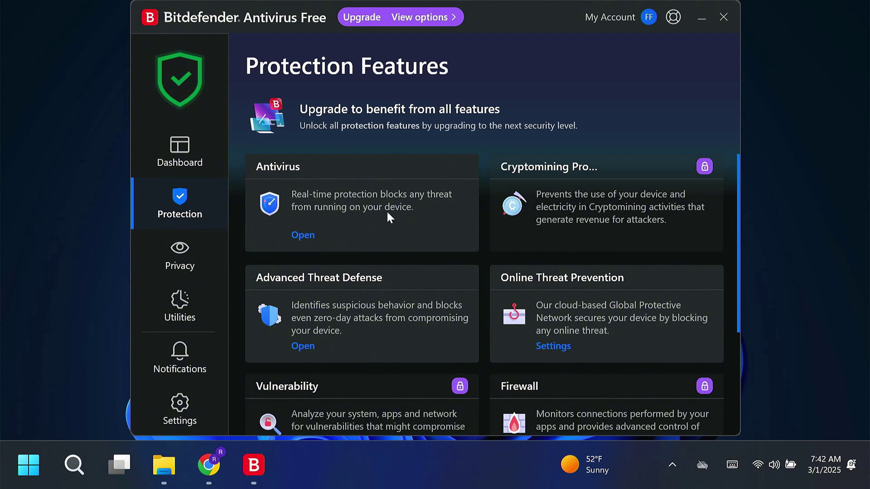
Browse the Antivirus settings and scans, then return to the Protection overview
left_click(303, 235)
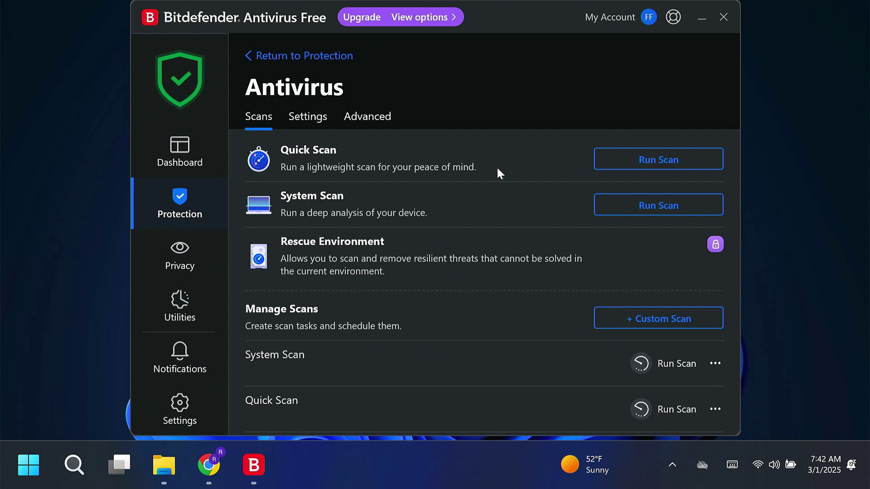
left_click(307, 119)
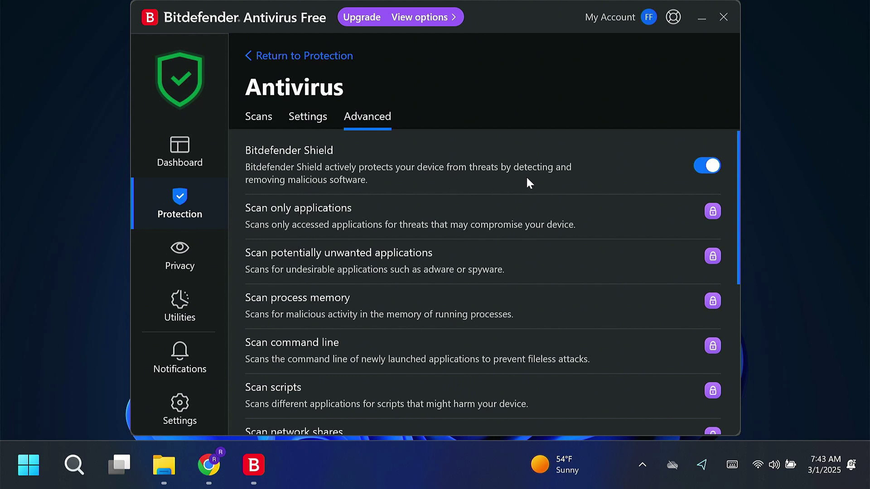
left_click(261, 122)
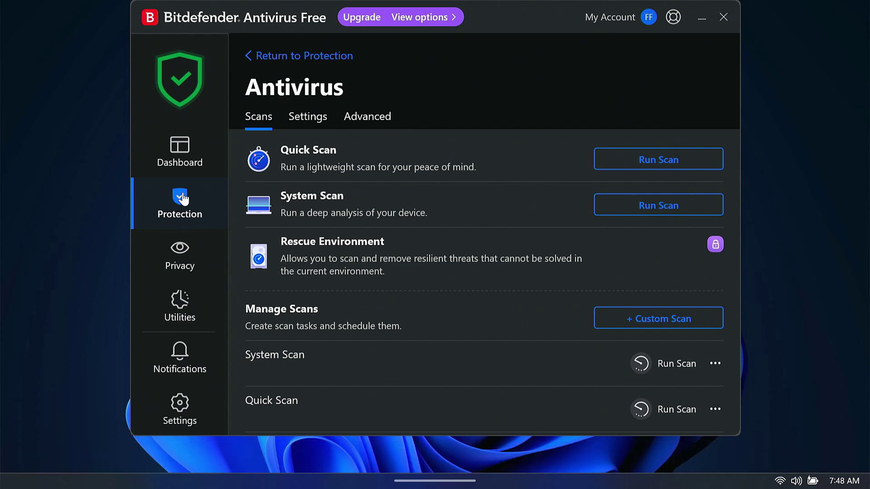
left_click(183, 199)
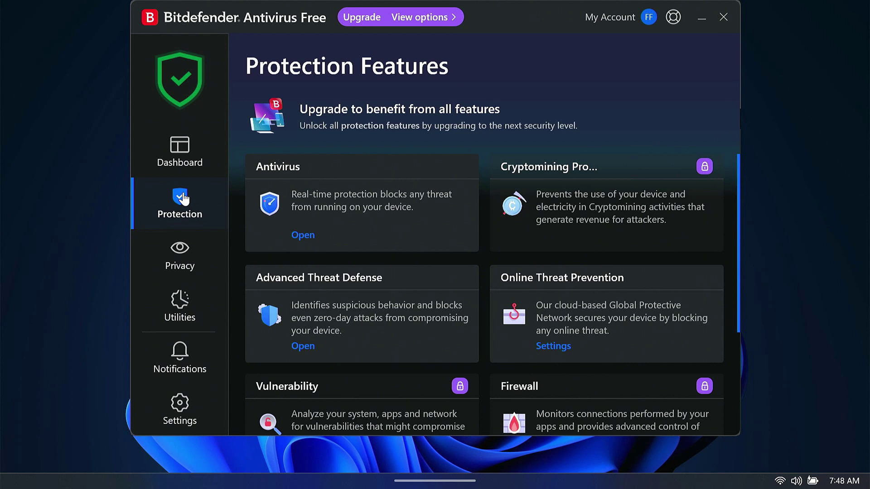
Reopen Antivirus and edit the System Scan task
left_click(305, 234)
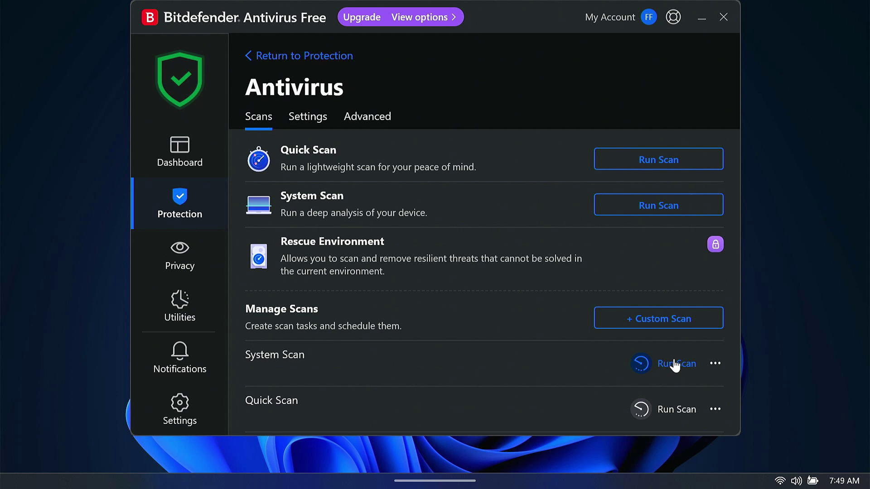
left_click(714, 364)
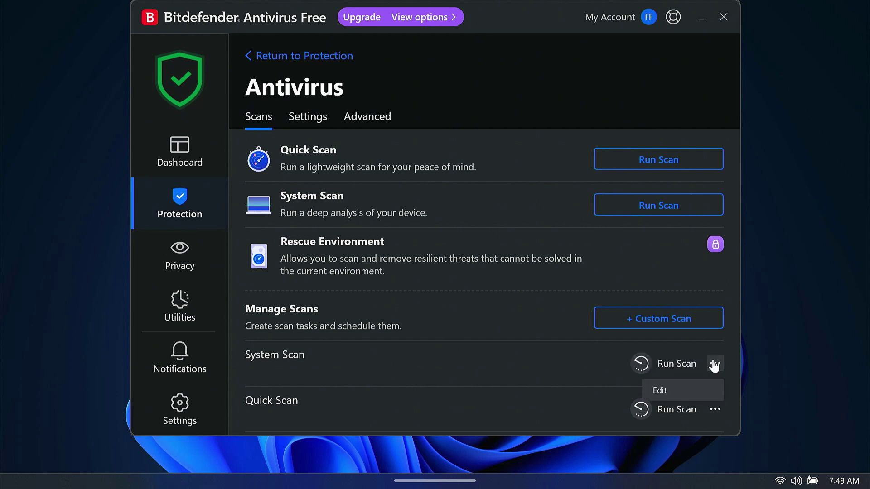
left_click(687, 390)
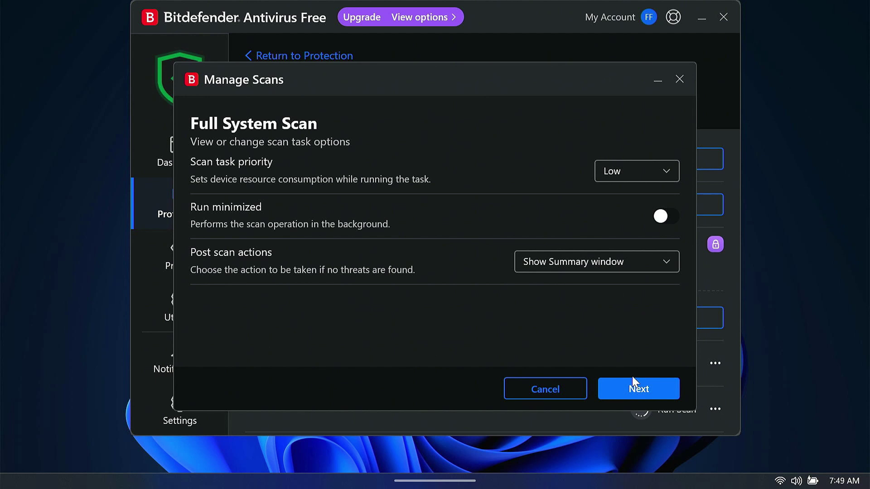
Schedule the System Scan to run weekly on Sunday at 03:00 and save it
left_click(636, 397)
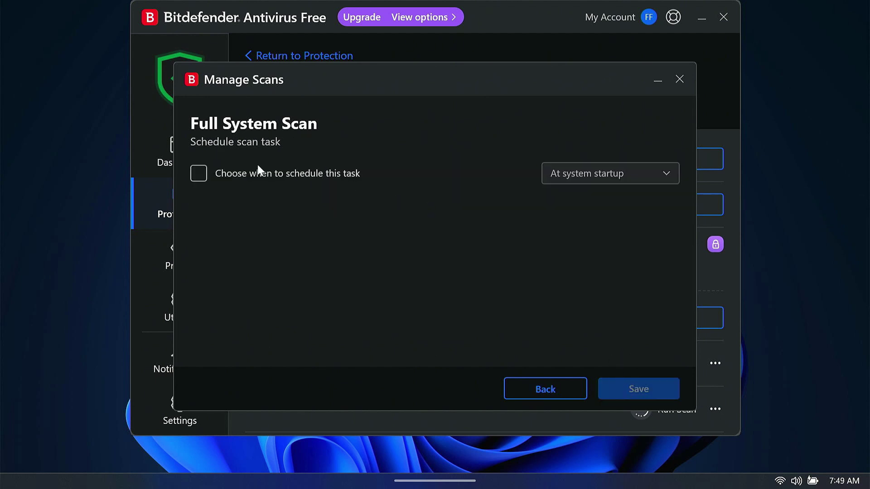
left_click(199, 175)
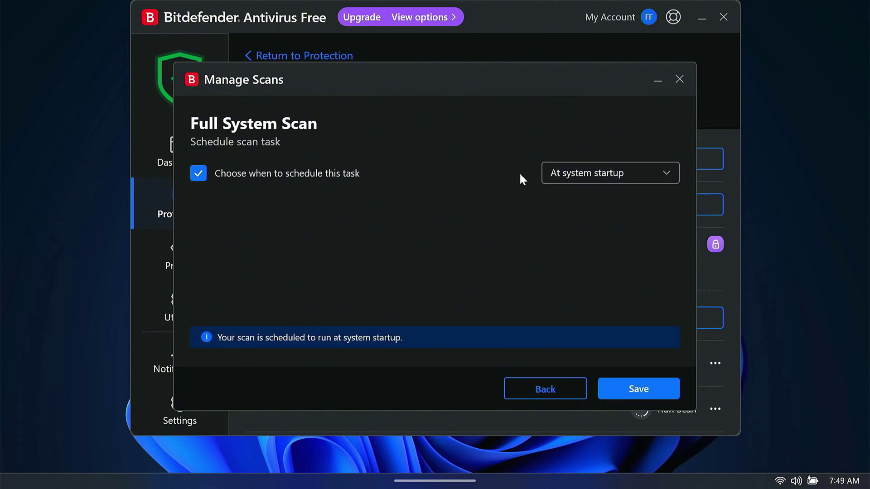
left_click(662, 179)
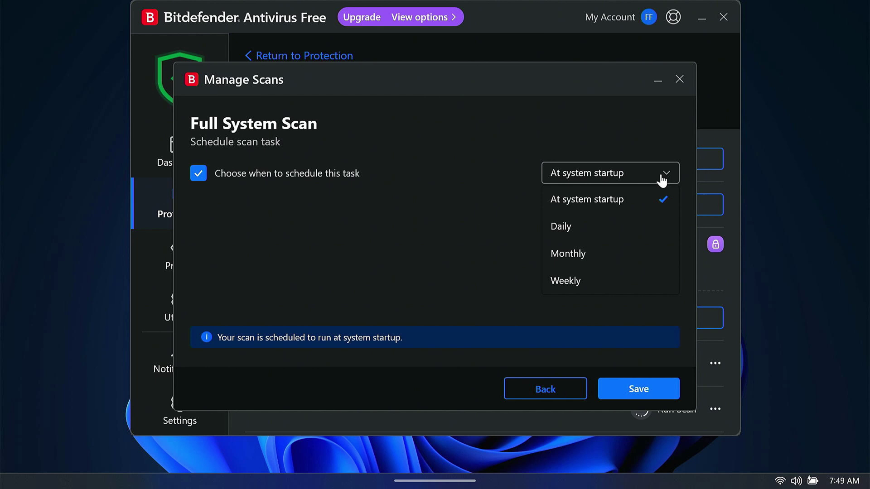
left_click(585, 280)
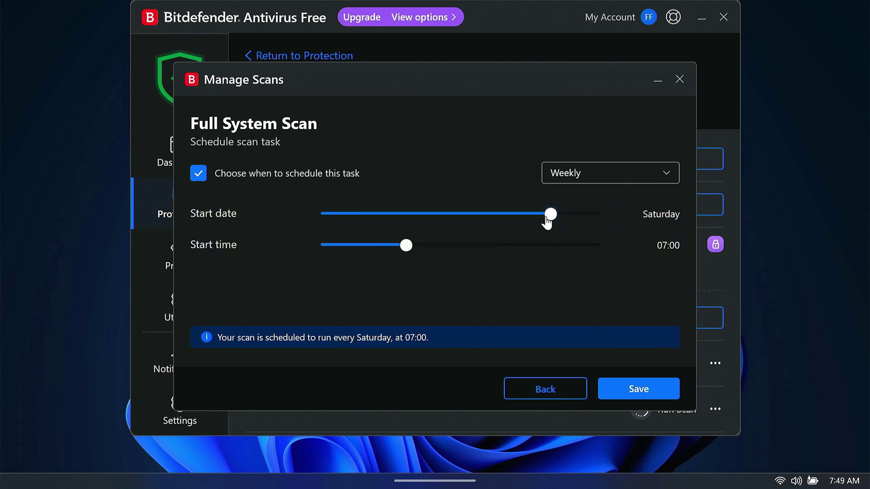
left_click_drag(547, 220, 638, 211)
left_click(366, 245)
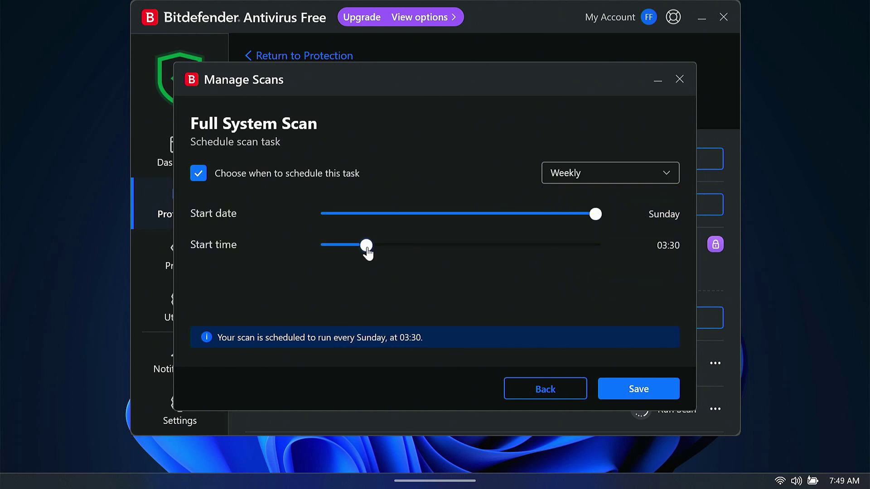
left_click_drag(367, 249, 361, 249)
left_click(648, 390)
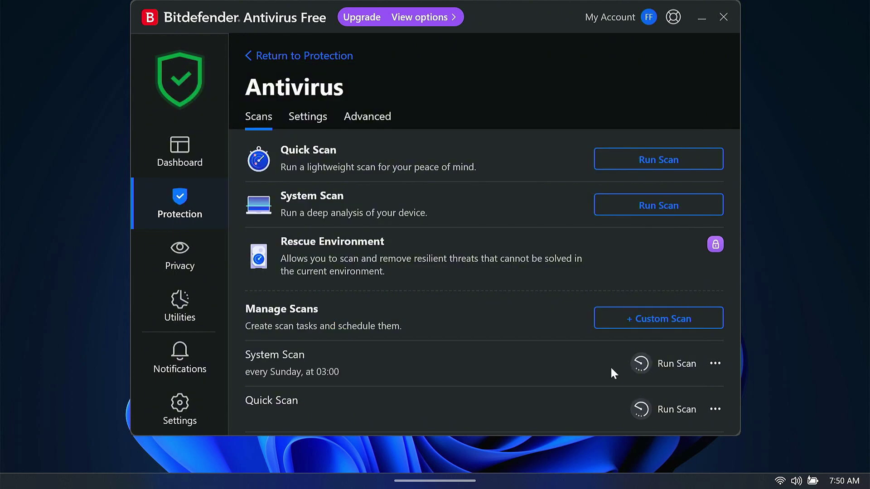